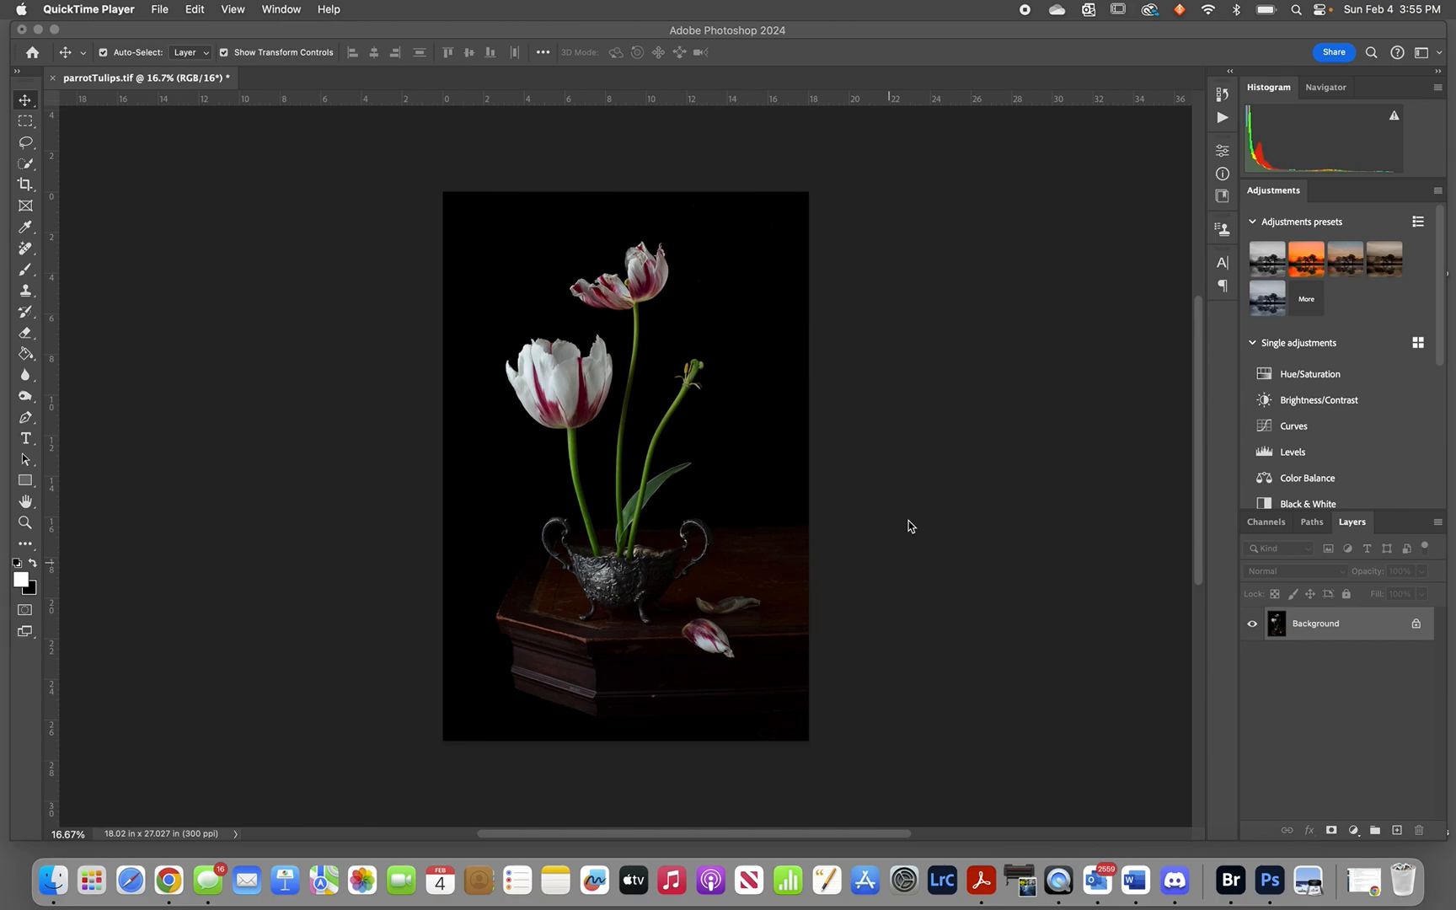
# Step: Resize the tulip image to 12 inches wide with resampling turned off
pyautogui.click(462, 35)
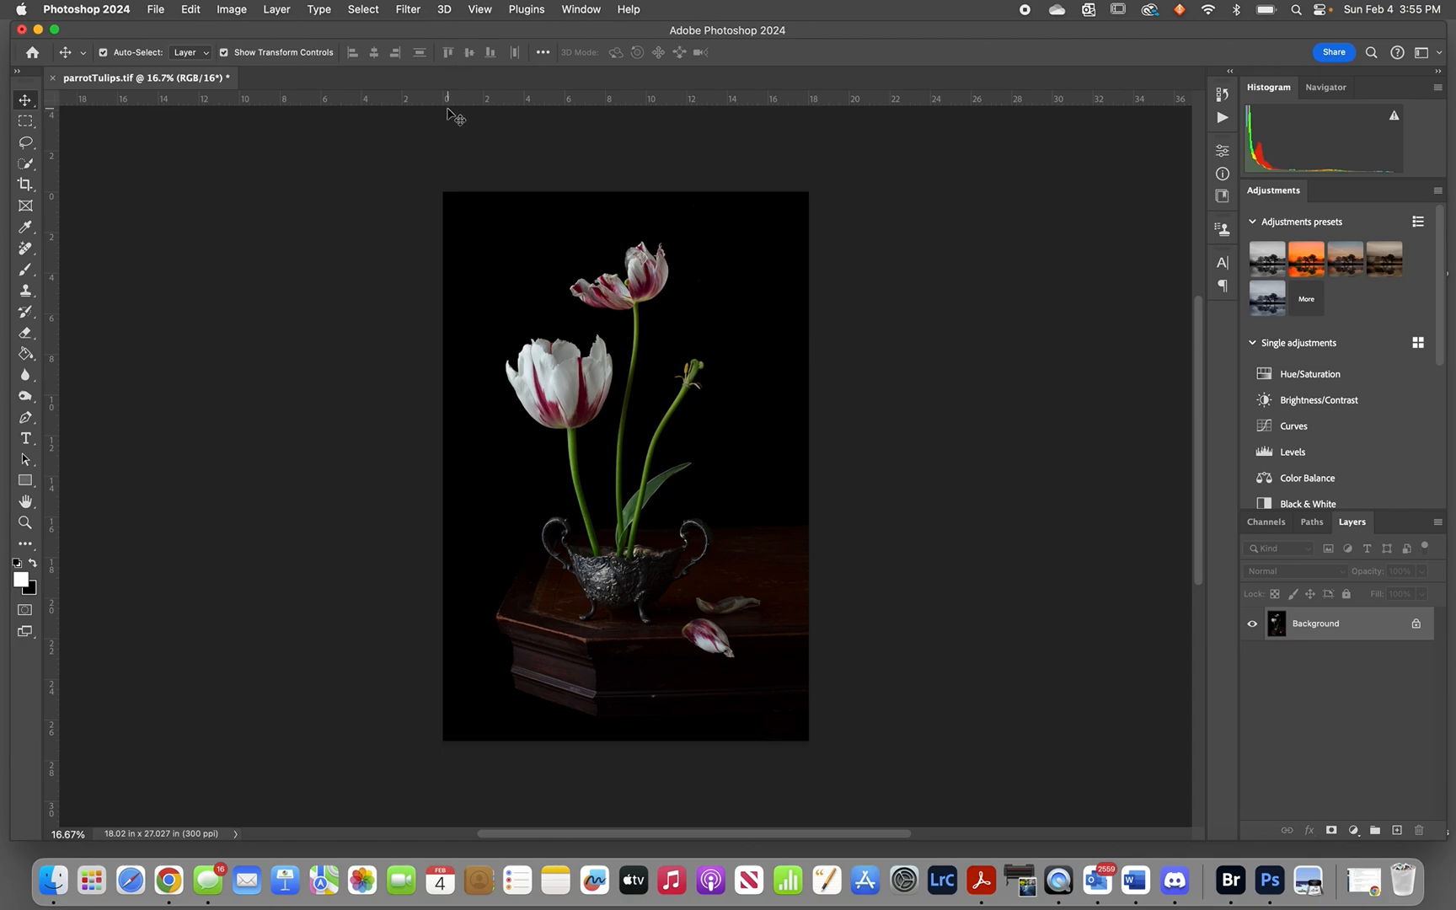
pyautogui.click(237, 12)
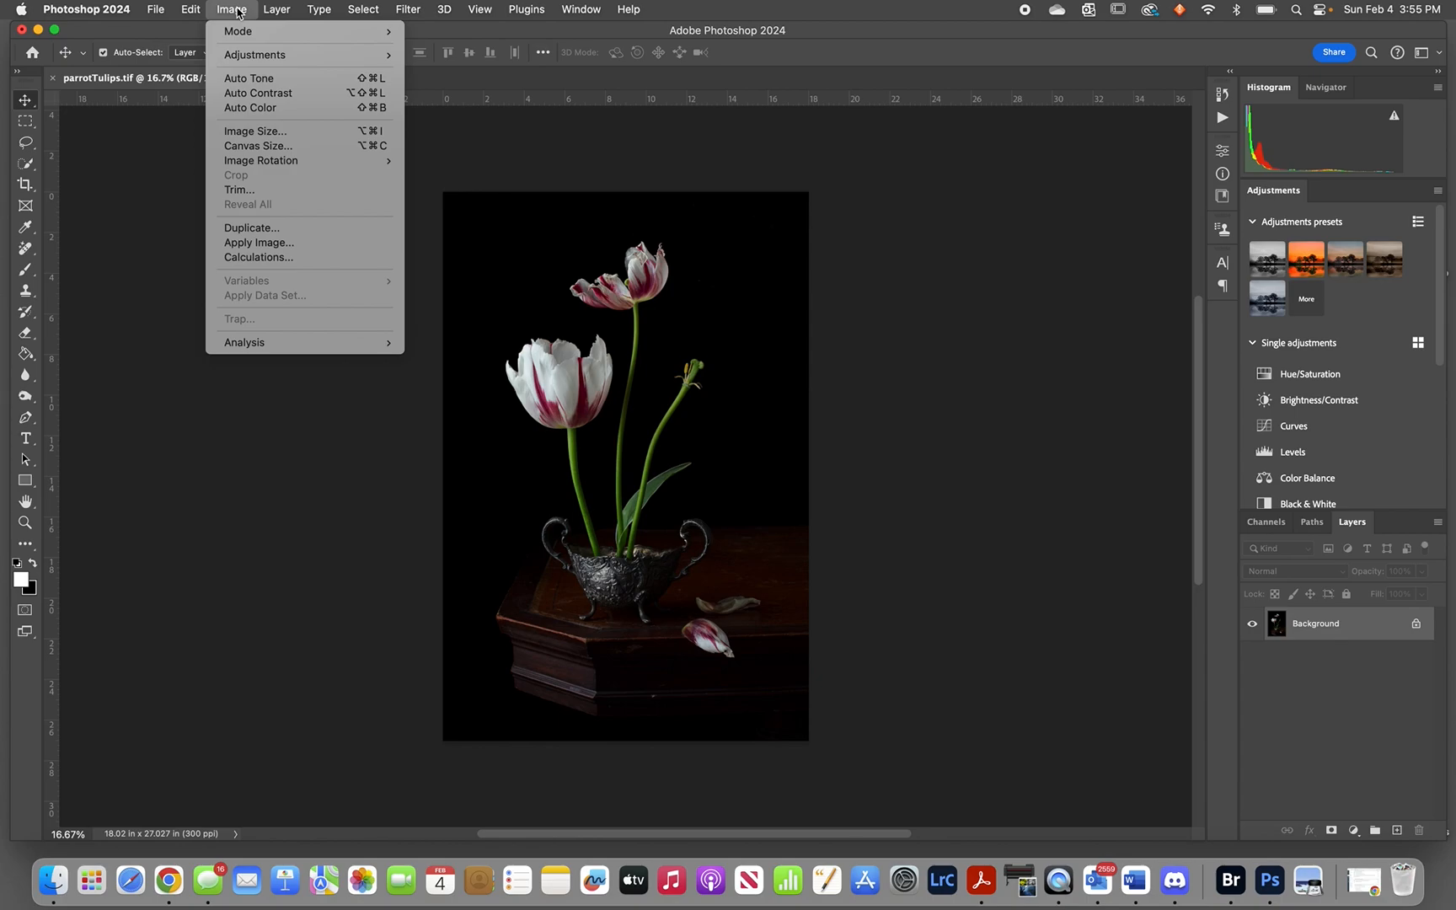
pyautogui.click(260, 133)
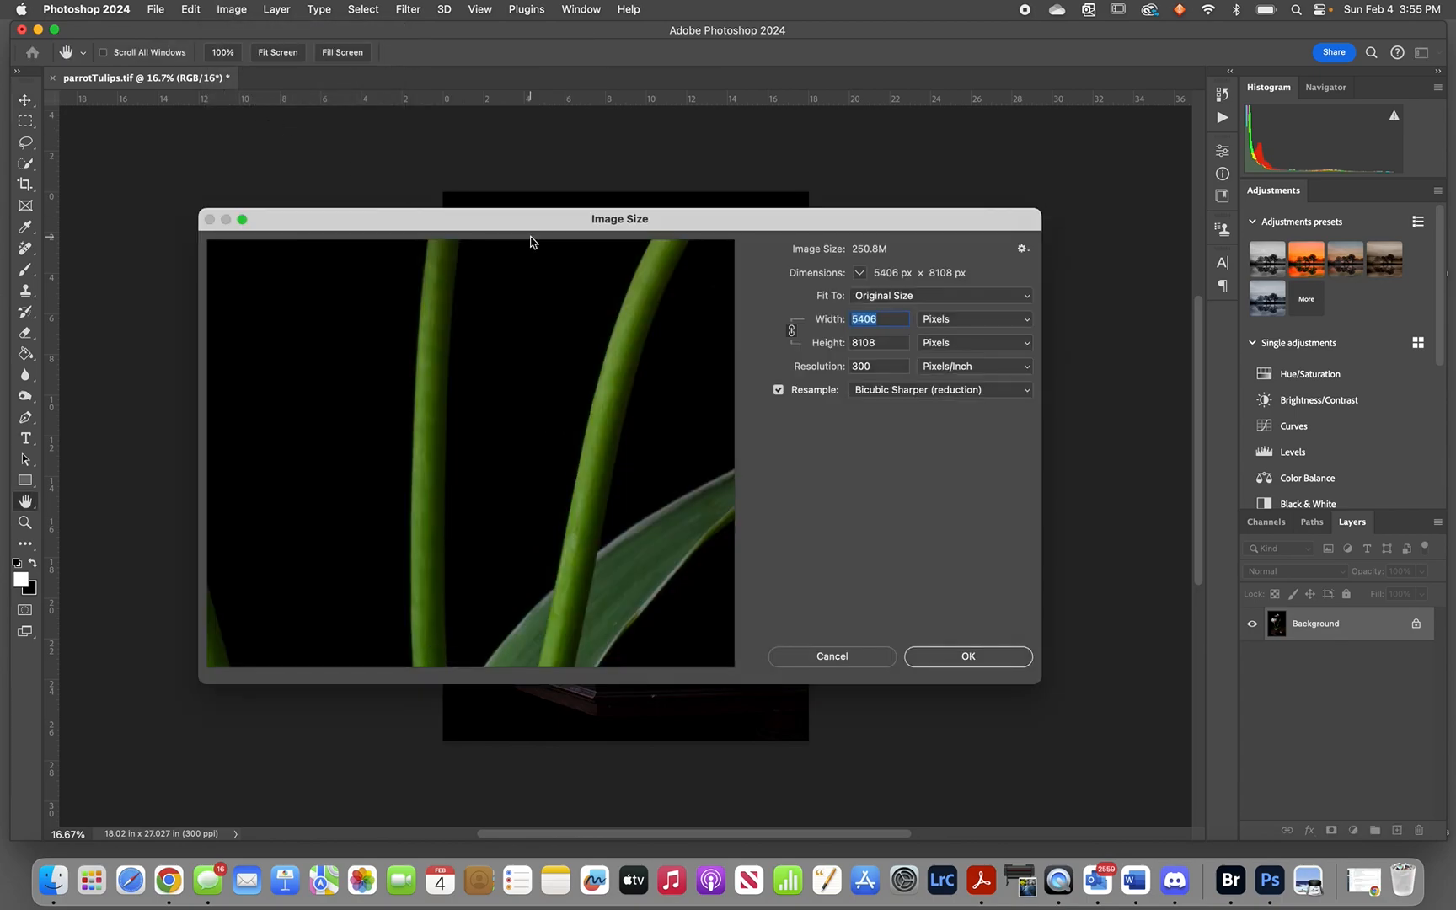
pyautogui.click(973, 318)
pyautogui.click(977, 336)
pyautogui.click(777, 390)
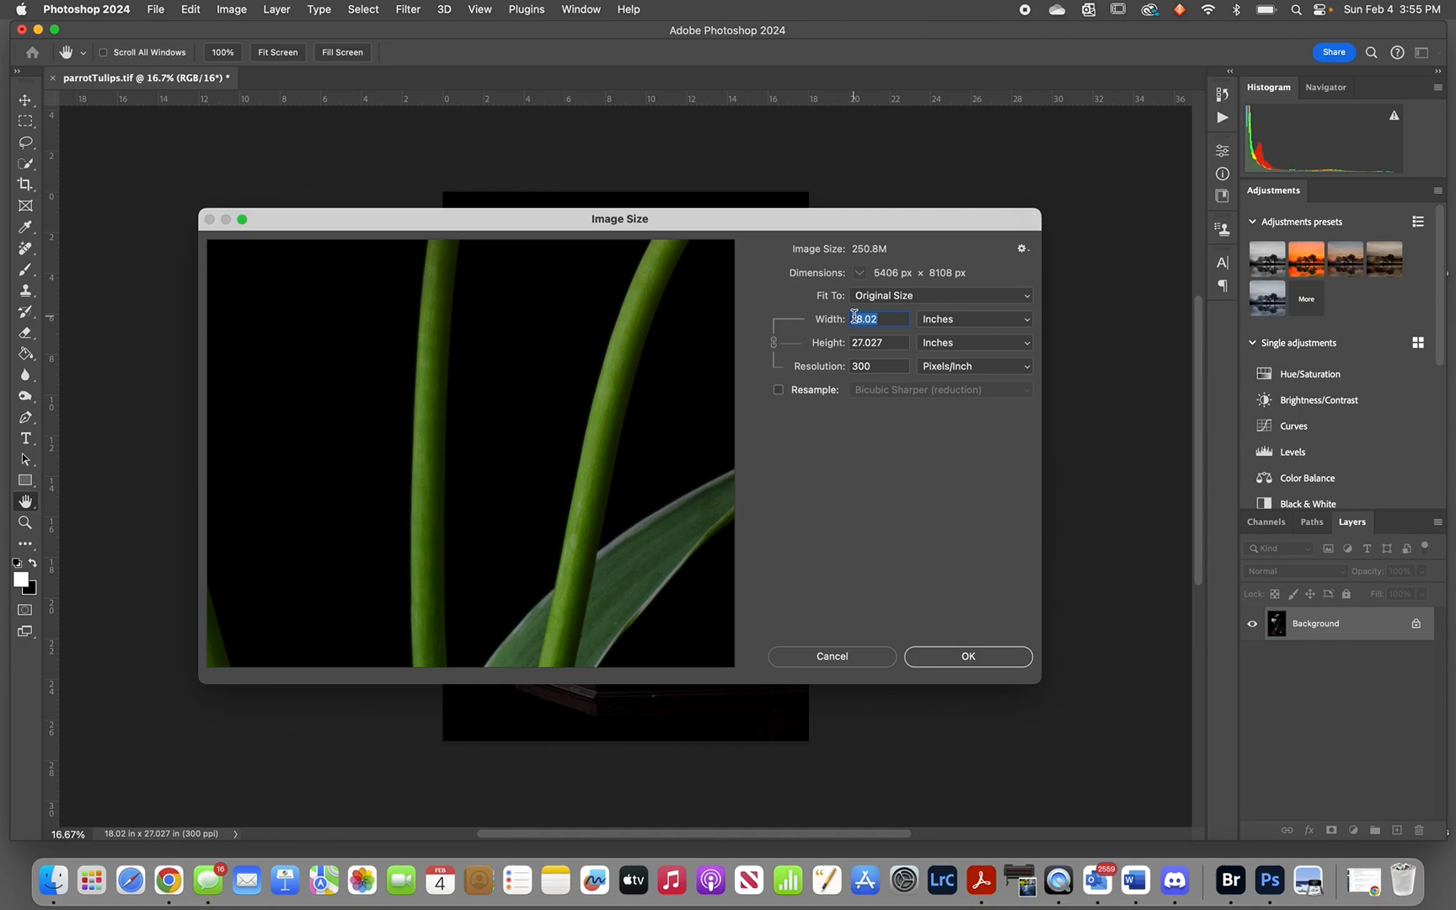
pyautogui.write('12')
pyautogui.click(994, 661)
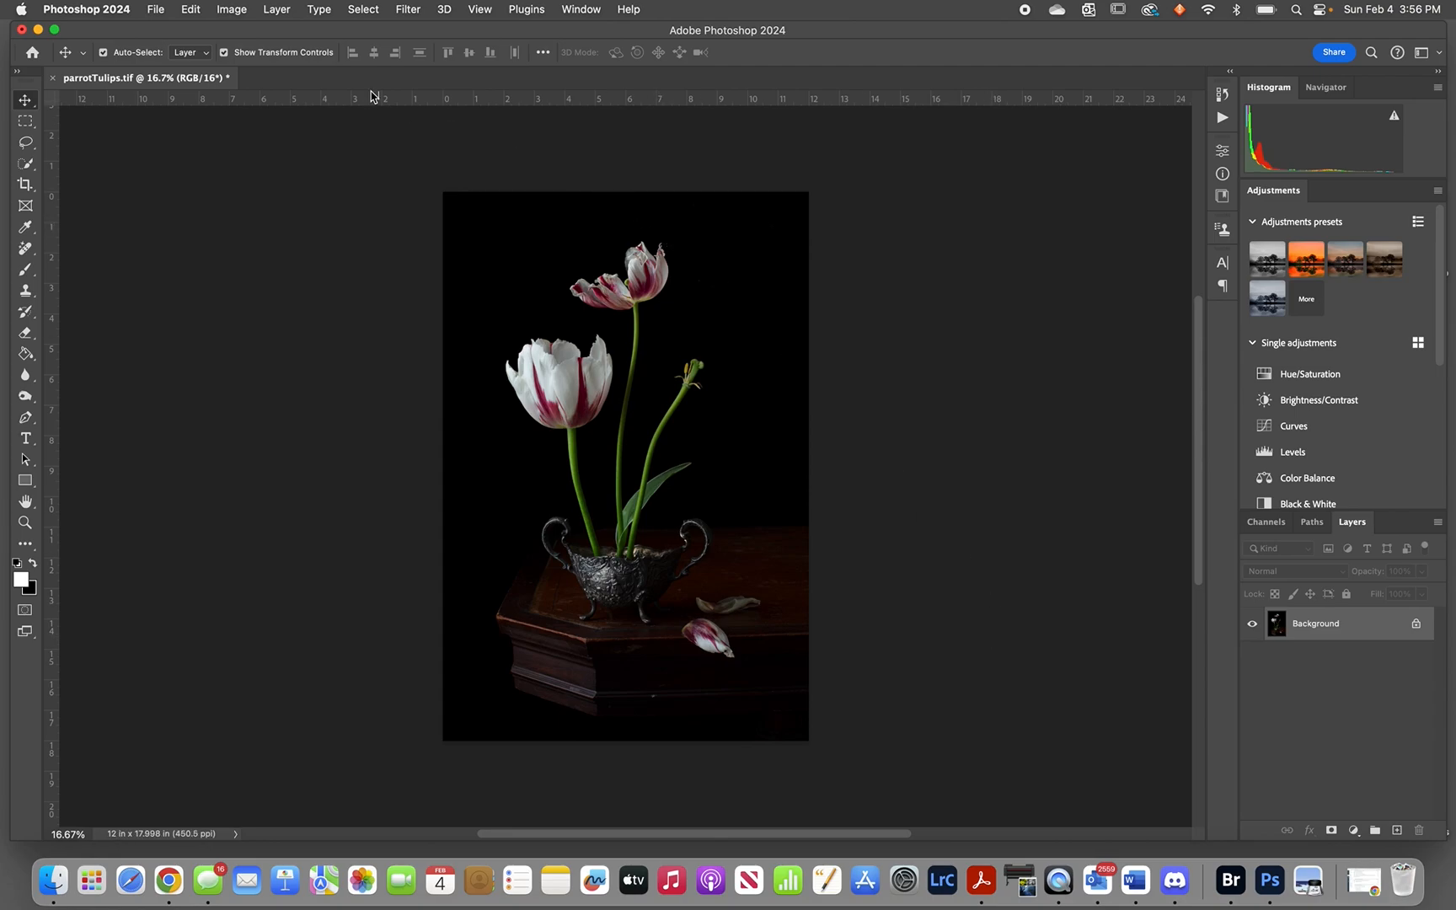
# Step: Enlarge the canvas to 13 by 19 inches with a white extension color to add a white border
pyautogui.click(228, 8)
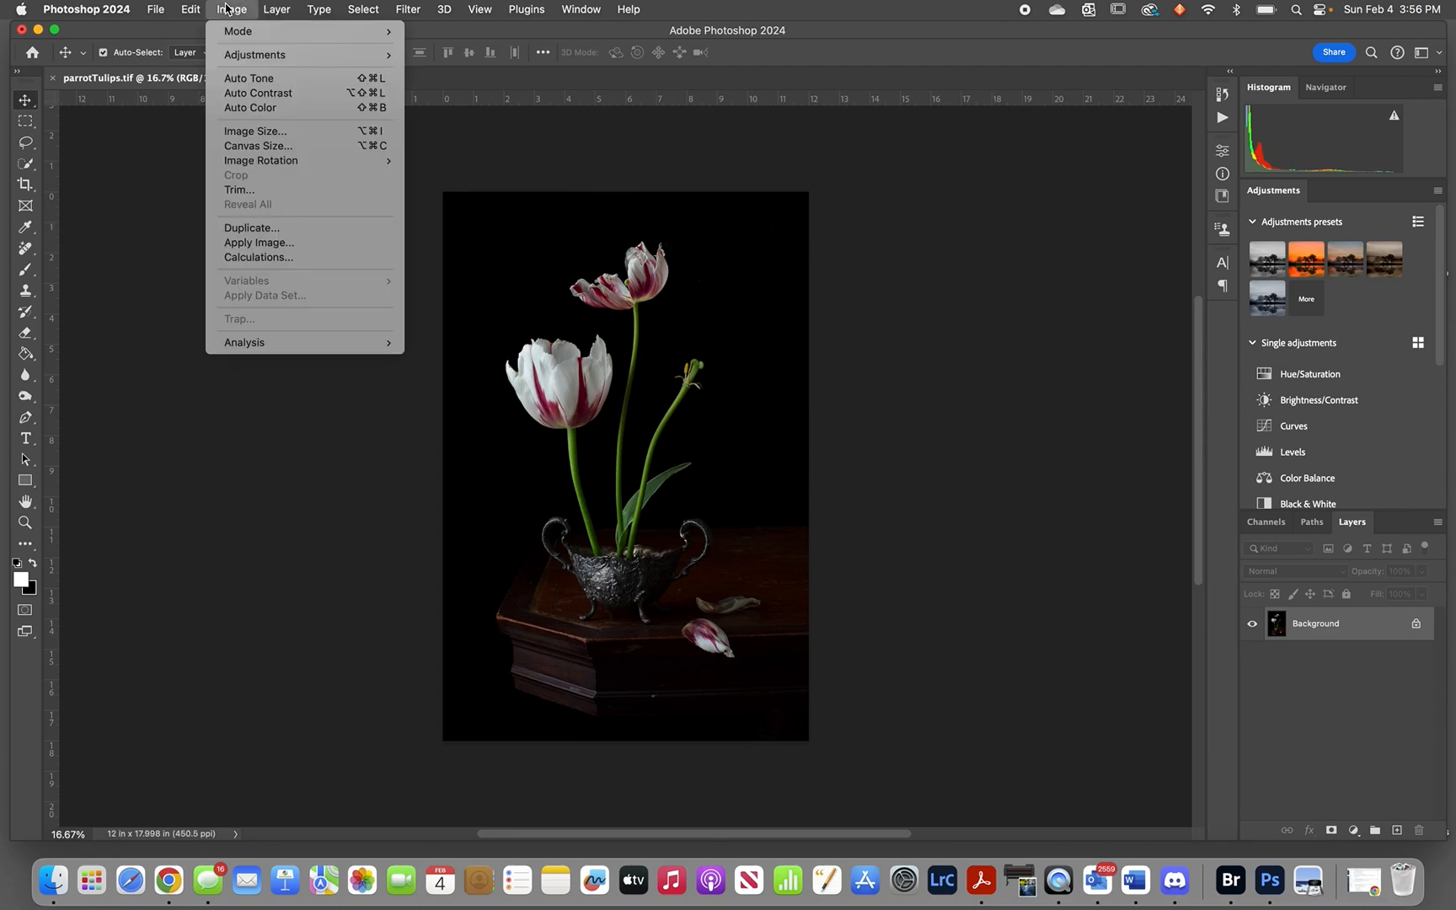
pyautogui.click(266, 149)
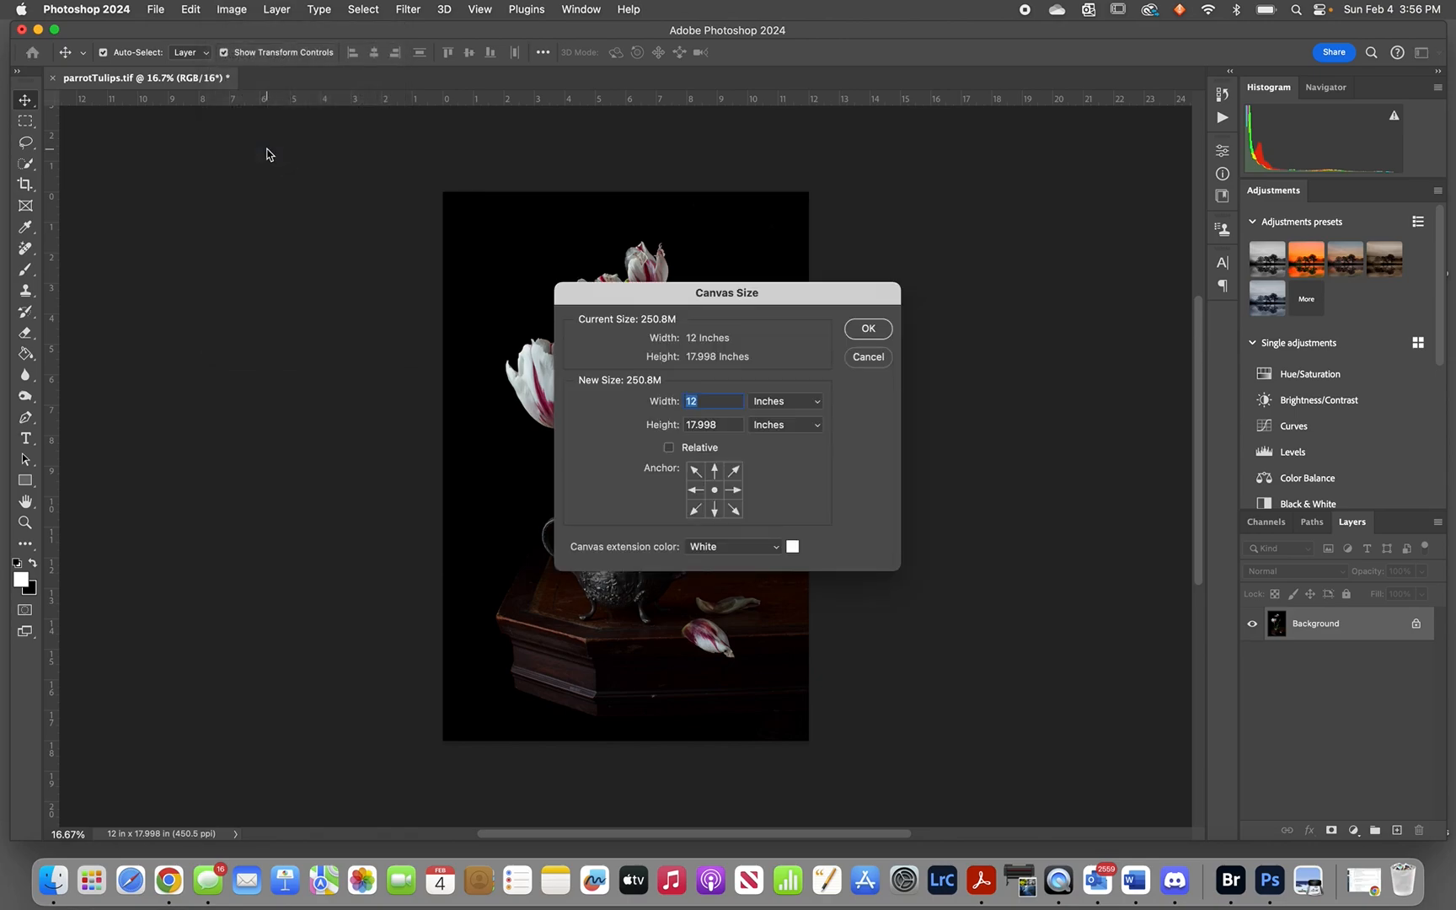
pyautogui.write('13')
pyautogui.click(729, 421)
pyautogui.write('19')
pyautogui.click(733, 549)
pyautogui.click(721, 547)
pyautogui.click(872, 331)
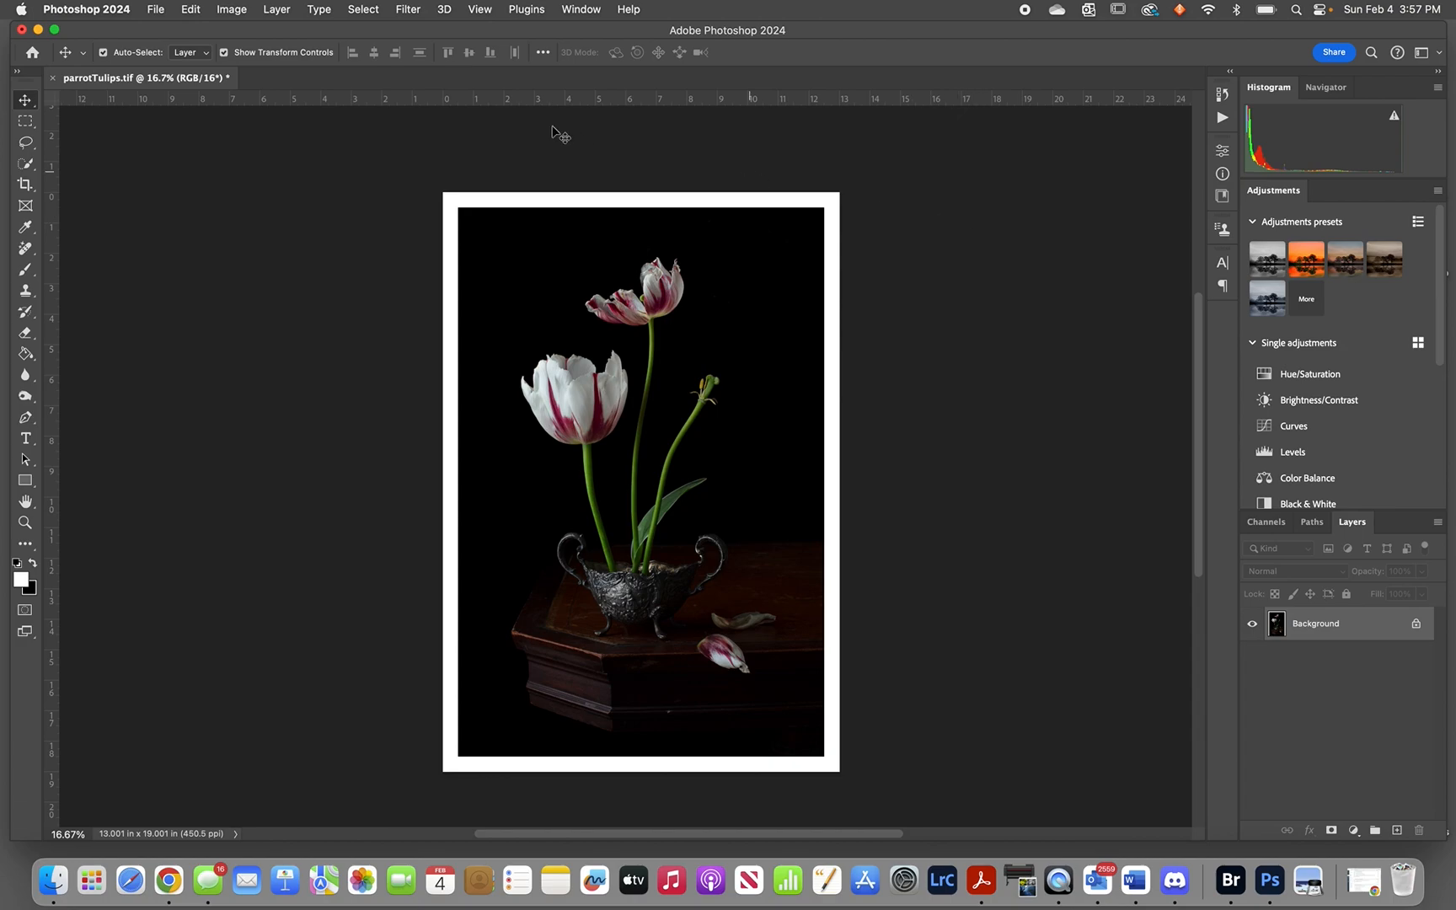
# Step: Enlarge the canvas to 13.1 by 19.1 inches with a black extension color to outline the white border
pyautogui.click(232, 10)
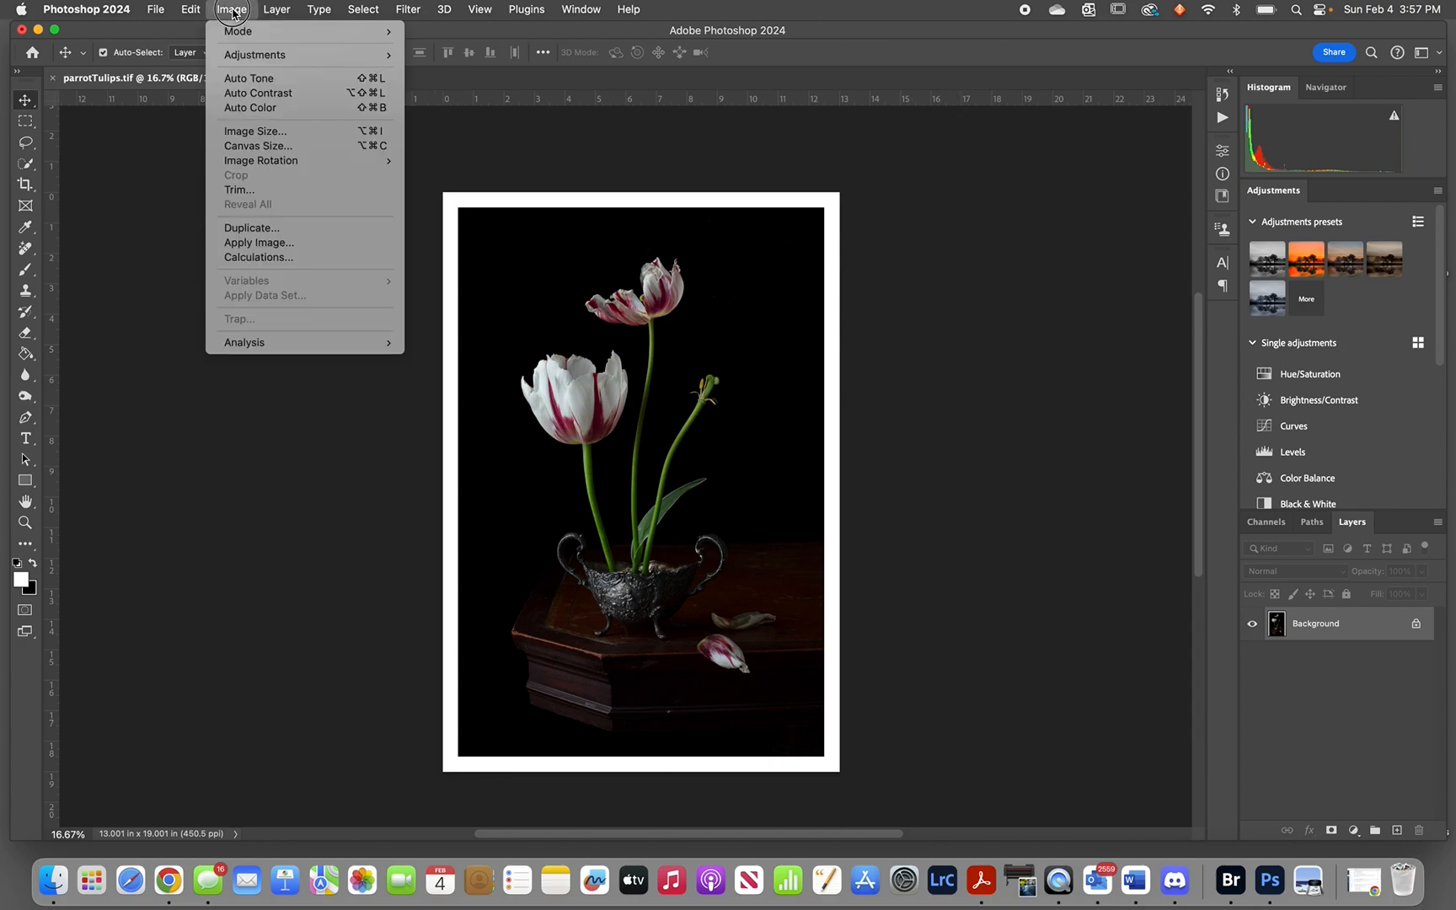
pyautogui.click(278, 147)
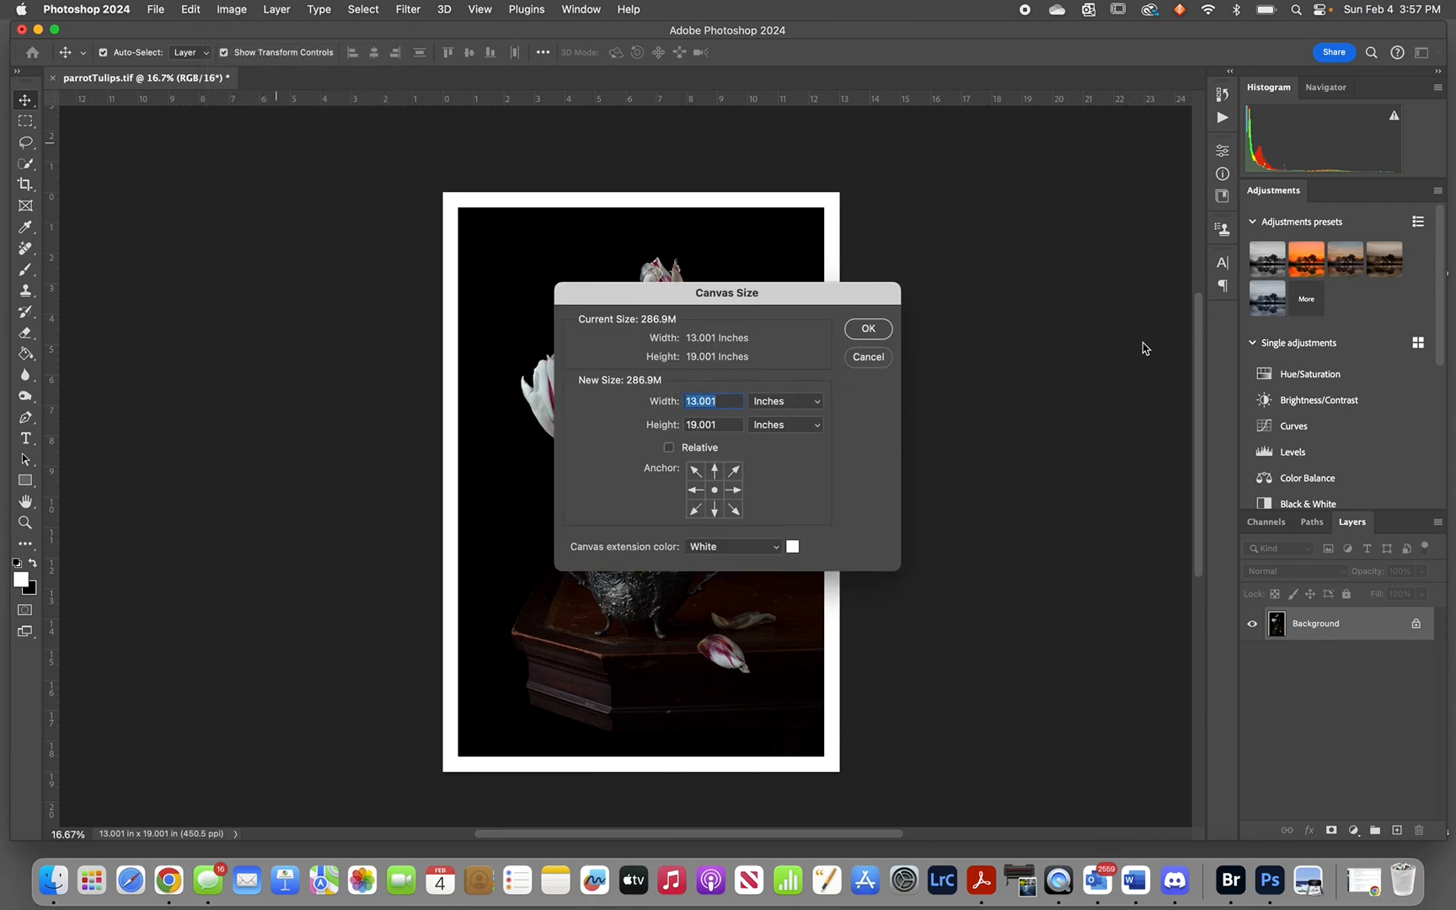
pyautogui.write('13.1')
pyautogui.click(643, 424)
pyautogui.write('19')
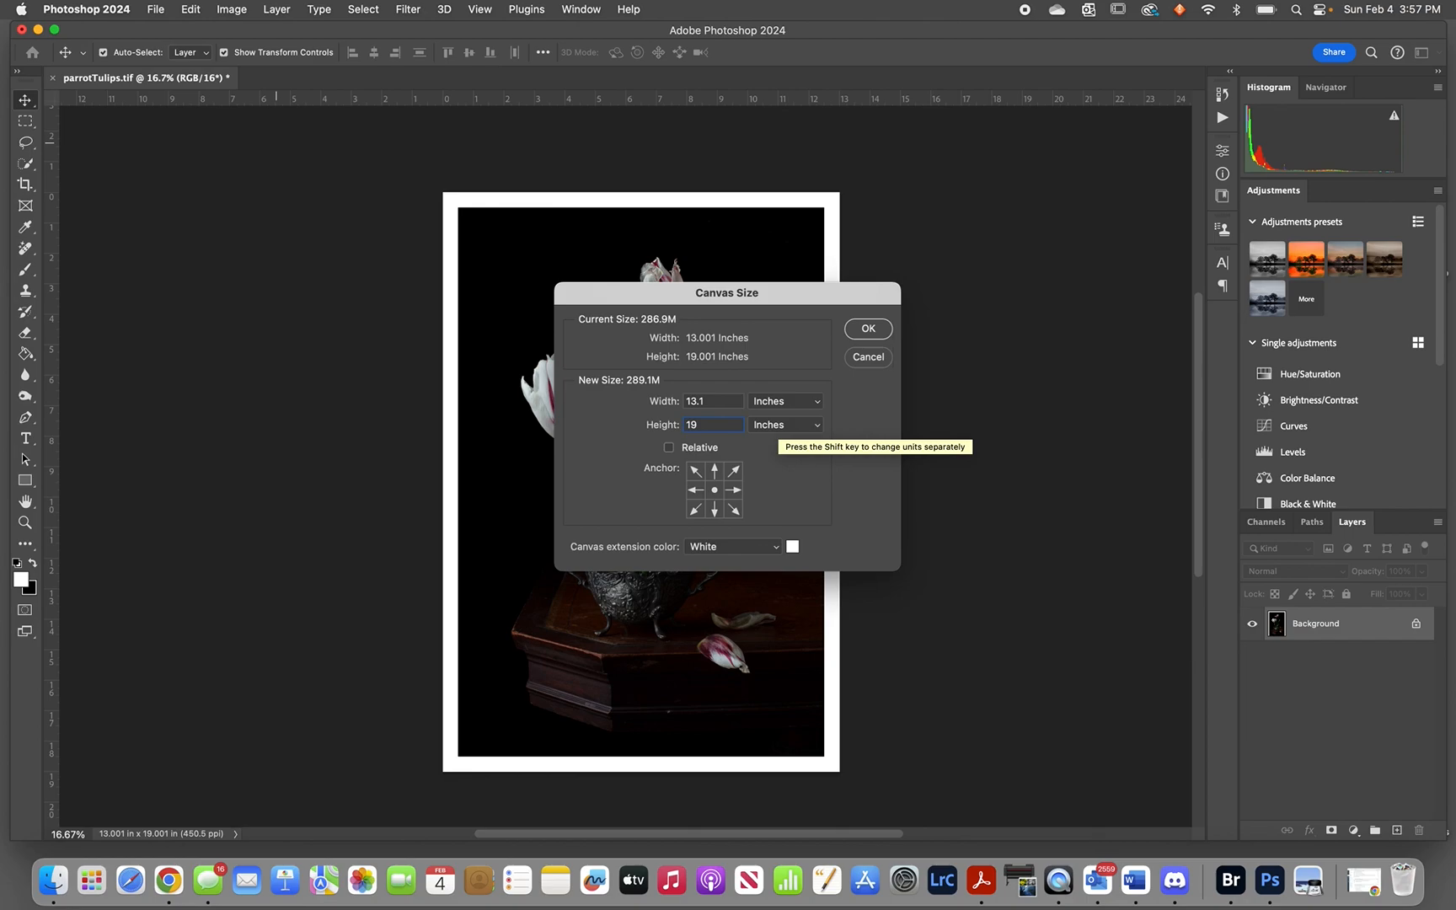
pyautogui.write('.1')
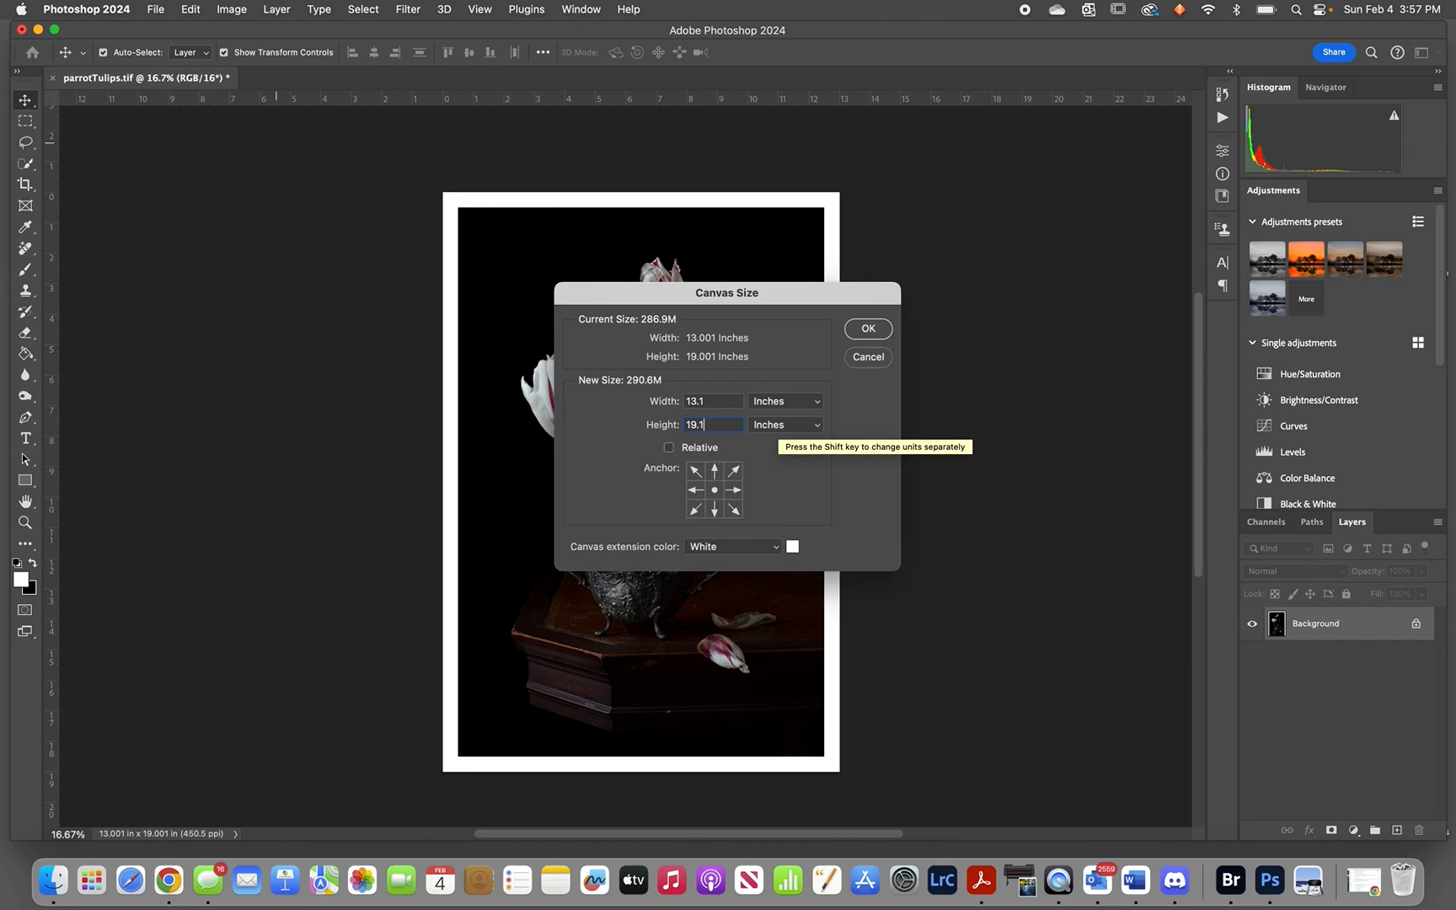
pyautogui.click(746, 548)
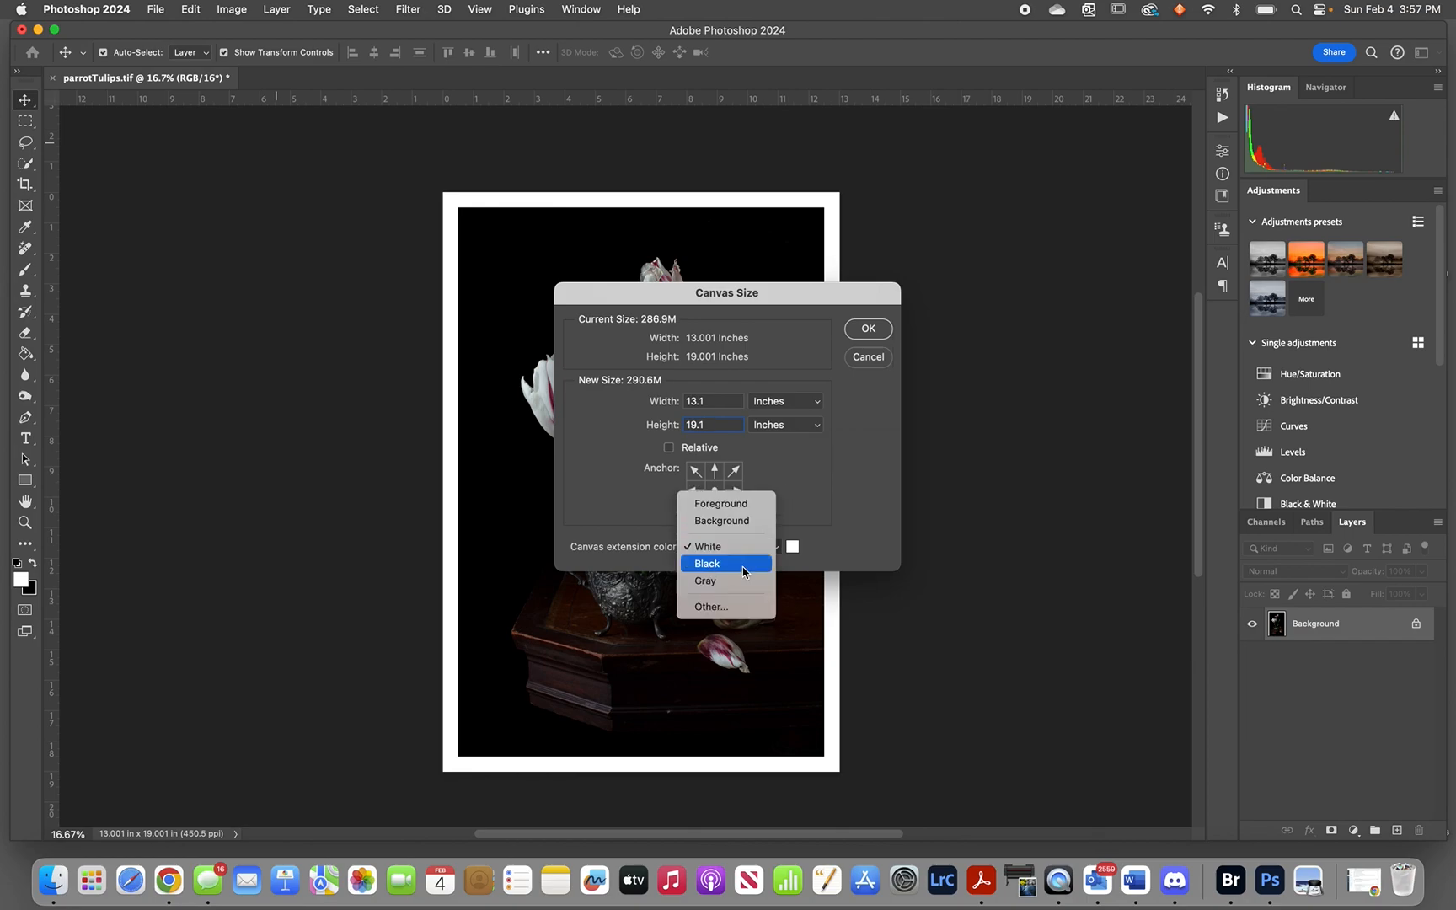
pyautogui.click(745, 571)
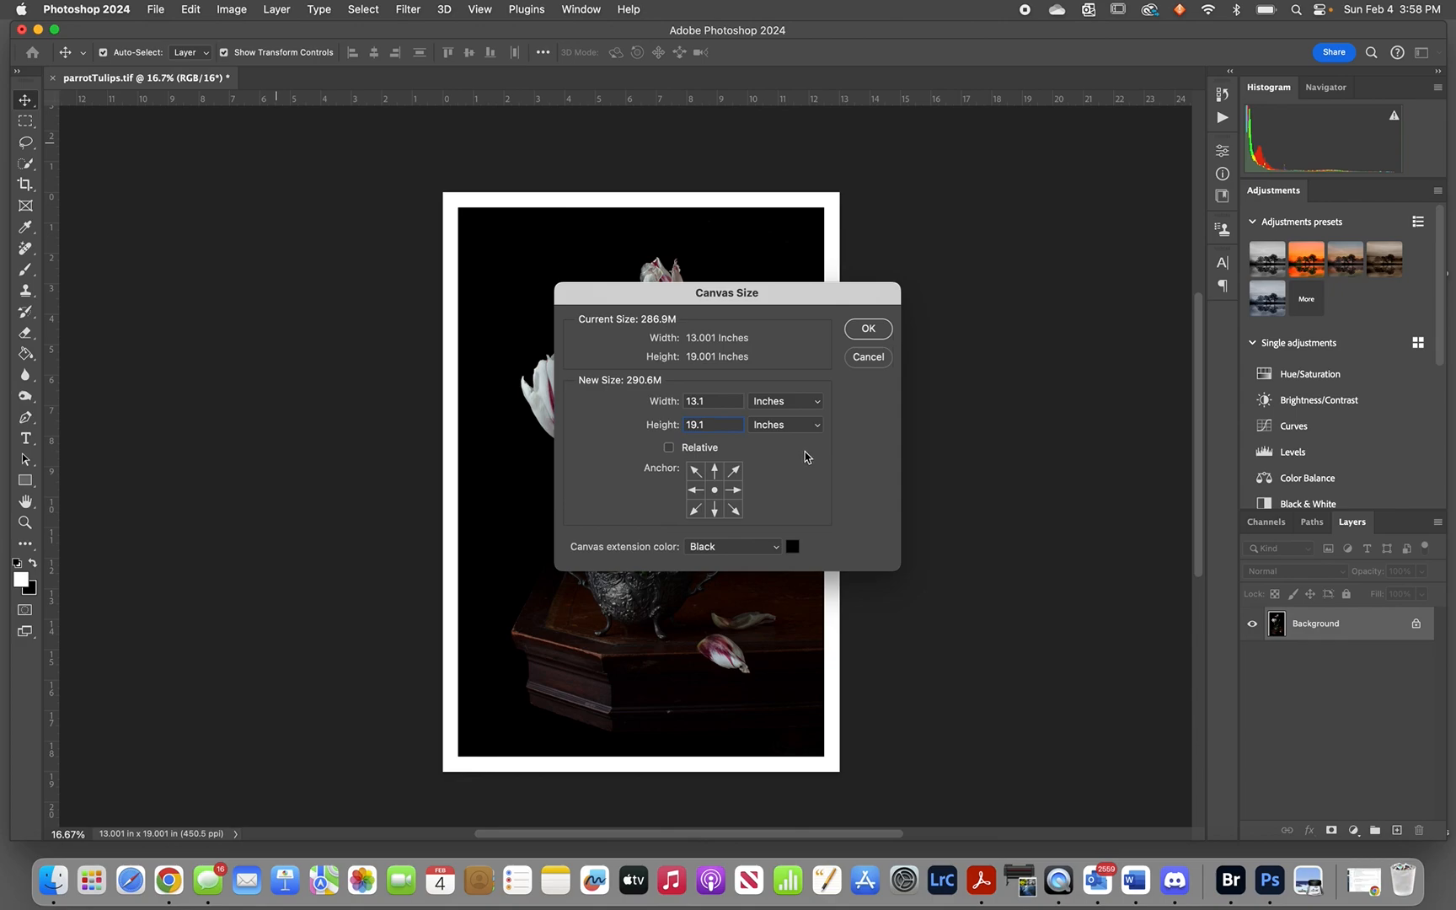
pyautogui.click(869, 331)
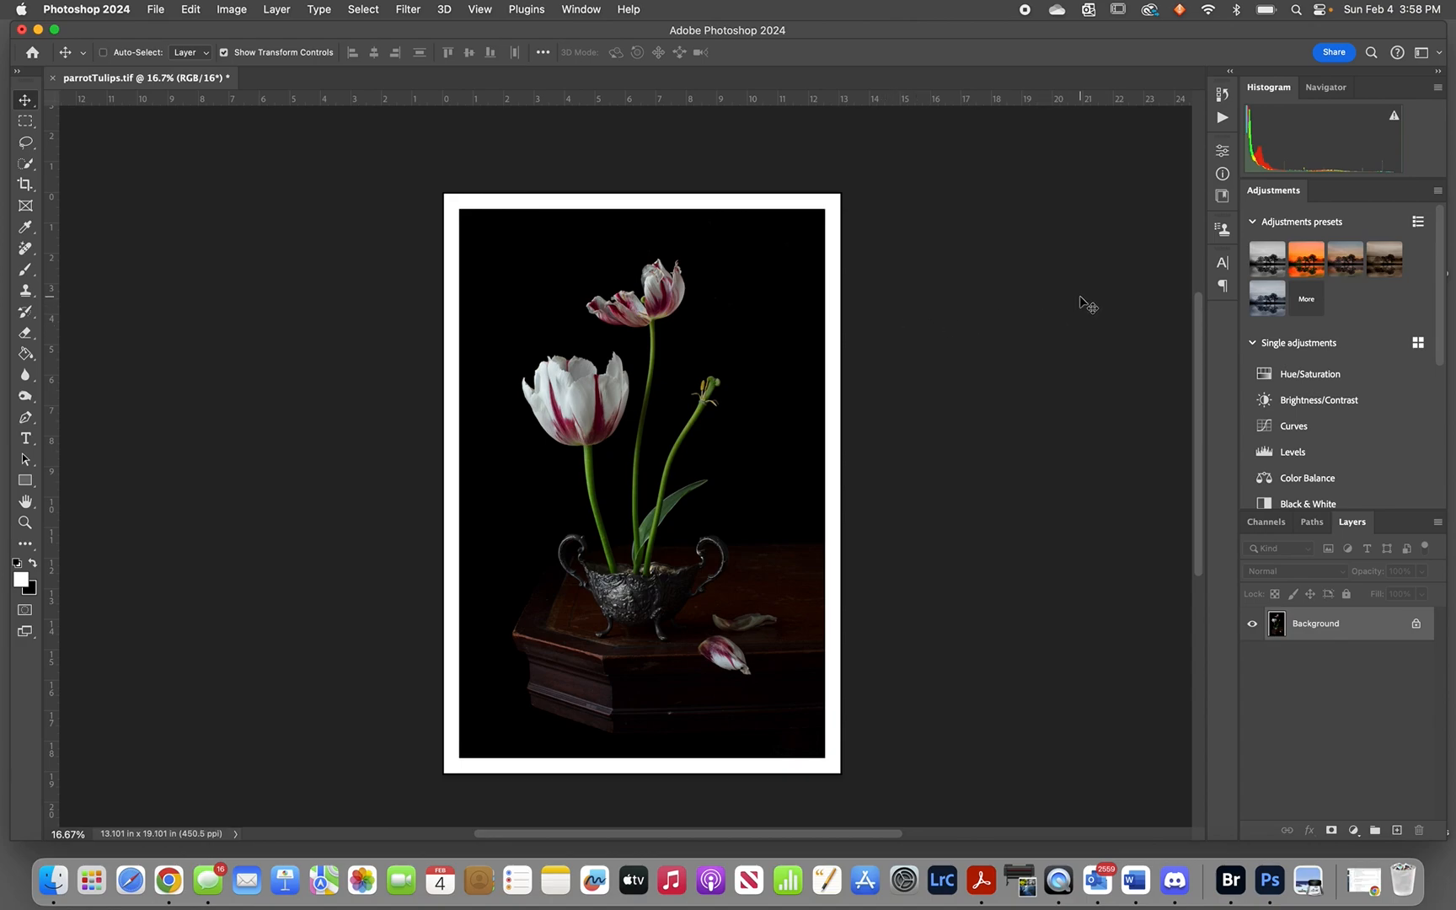
# Step: Examine the thin black outline along the outer edge of the white border up close
pyautogui.press('super+equal')
pyautogui.press('super+equal')
pyautogui.press('super+equal')
pyautogui.press('super+equal')
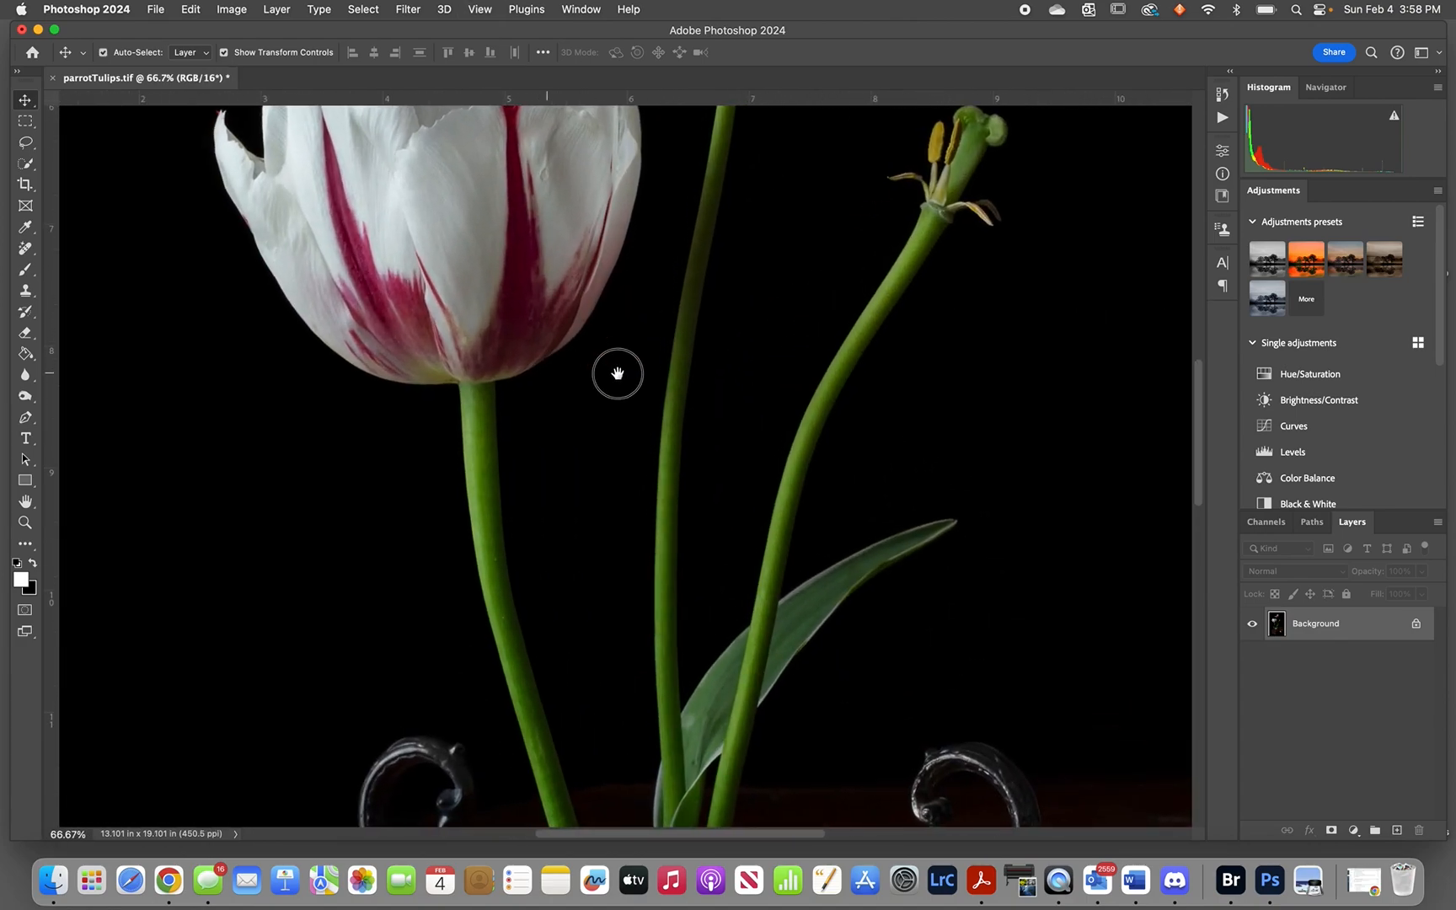
pyautogui.hscroll(-15, 583, 373)
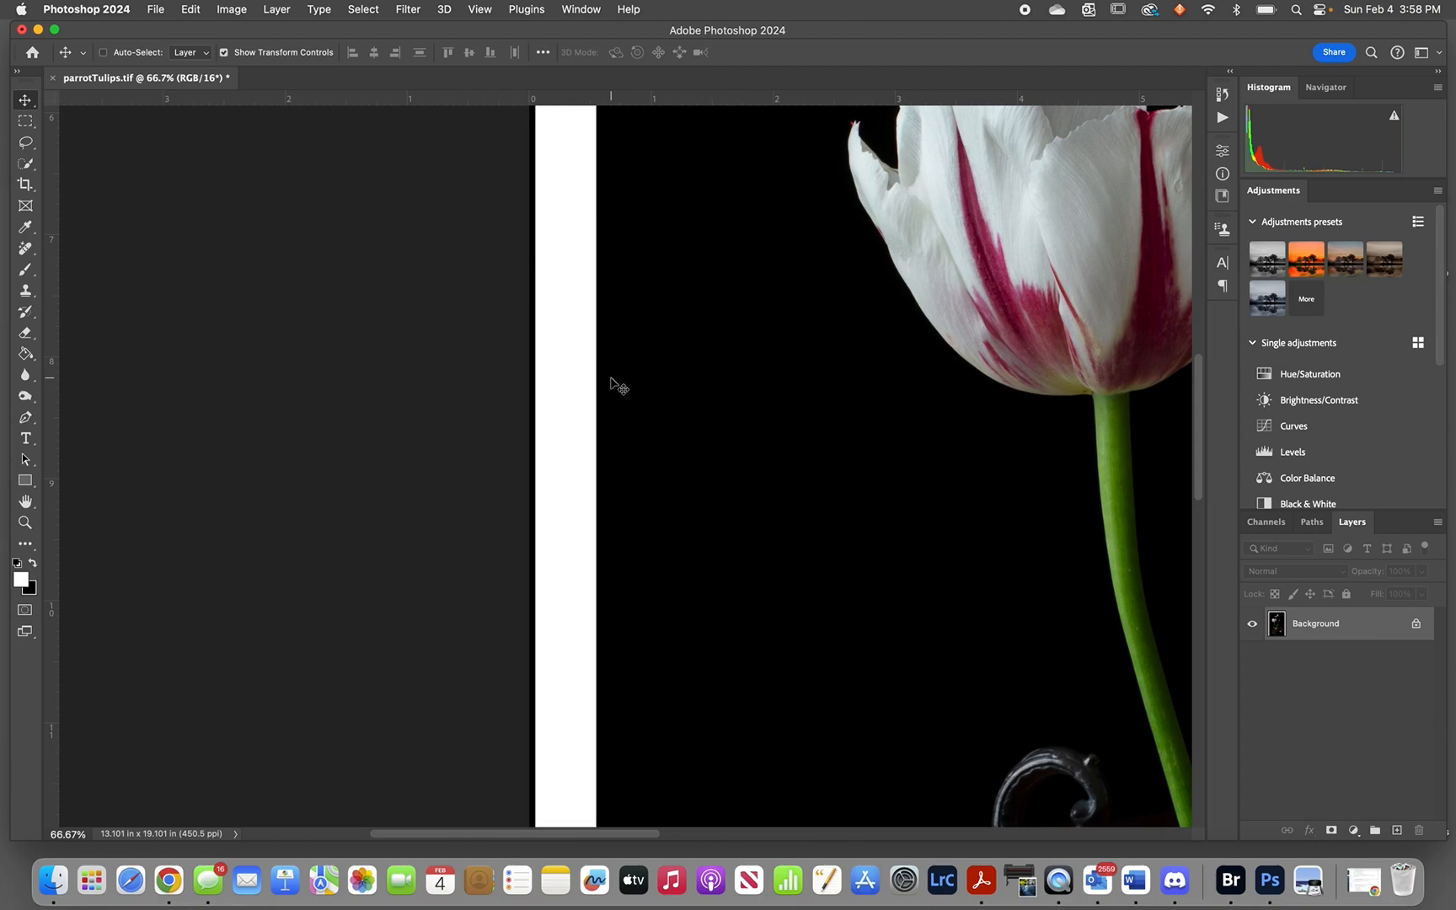
pyautogui.press('super+equal')
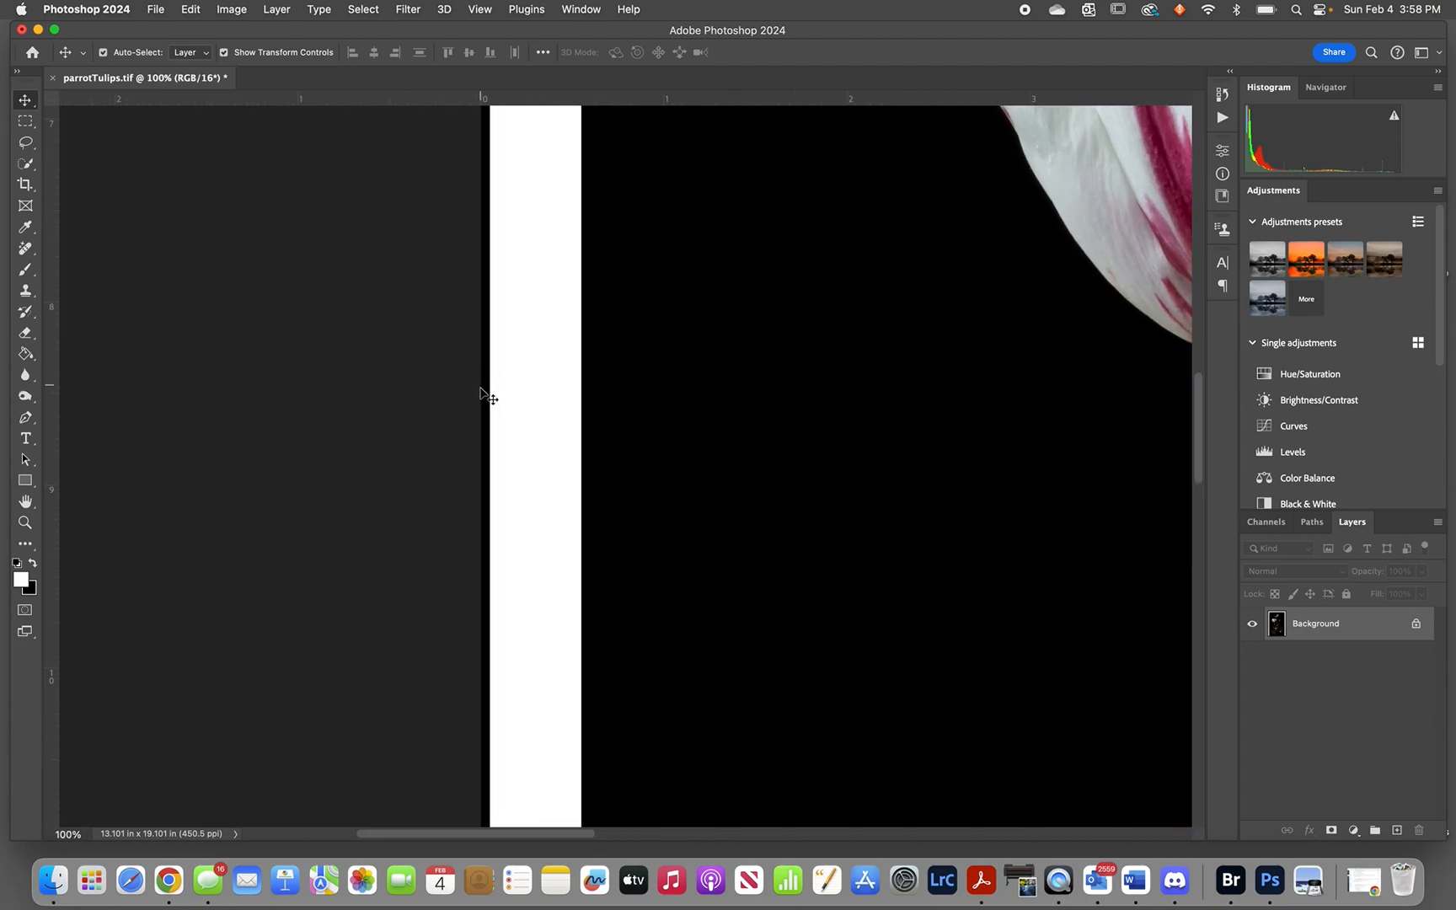
pyautogui.press('super+0')
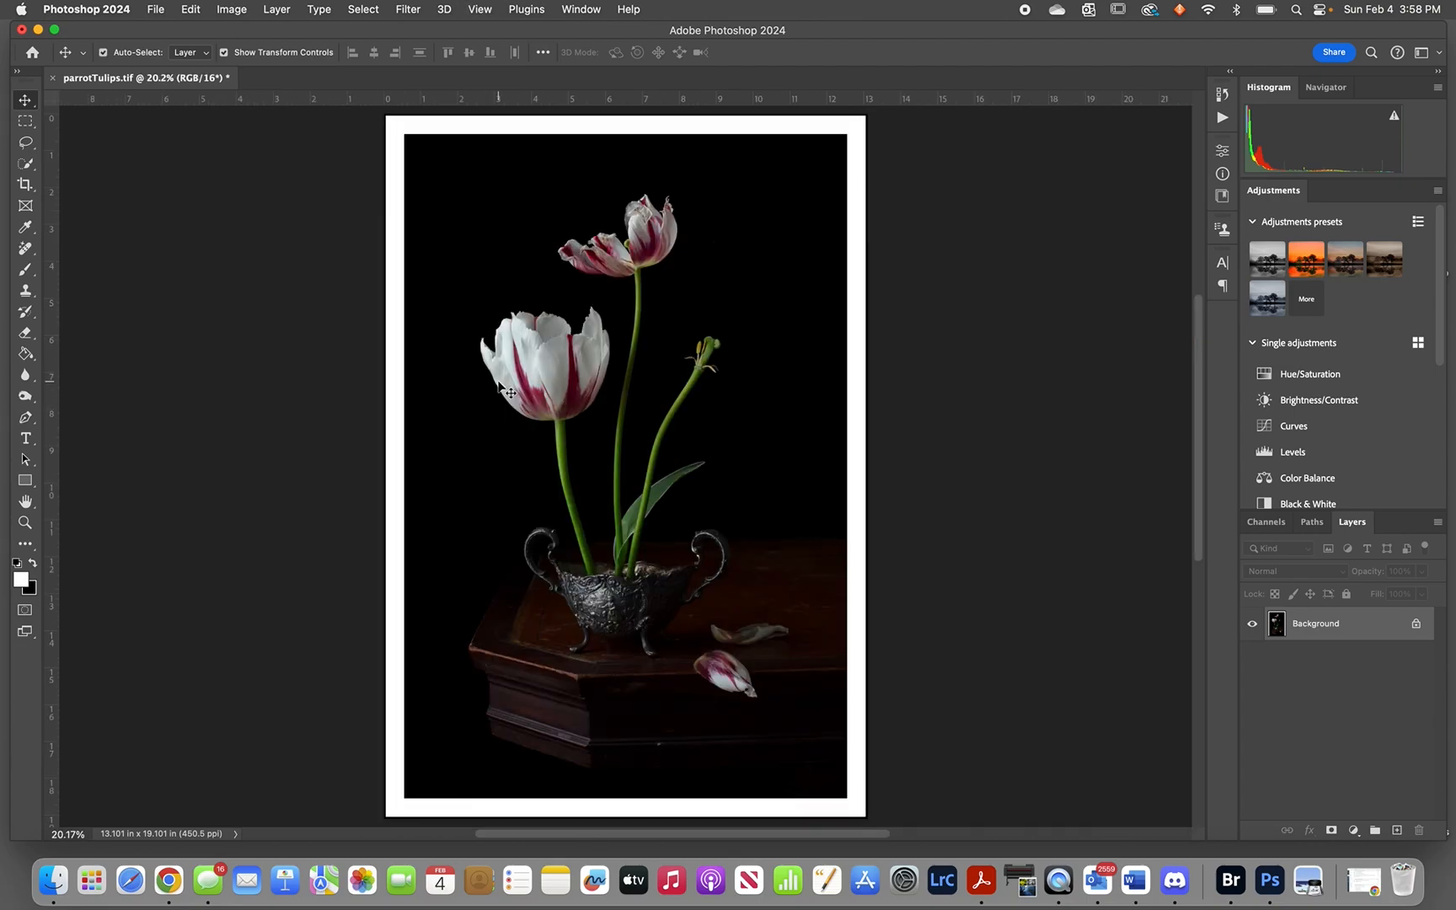
# Step: Save the bordered image as a TIFF named parrotTulips_print.tif in the tulip studies folder, without image compression
pyautogui.click(157, 10)
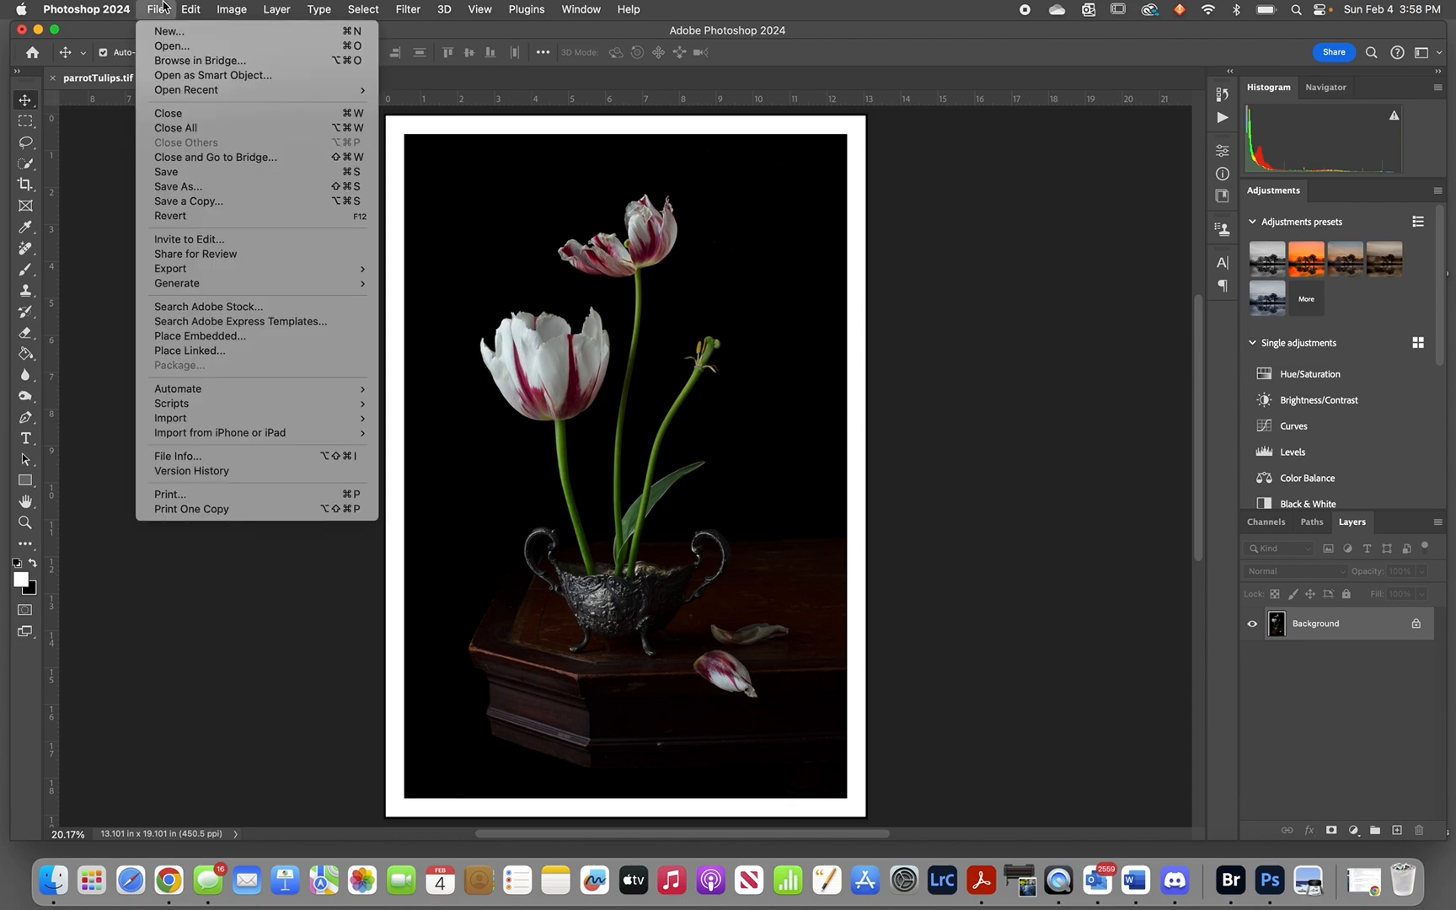
pyautogui.click(178, 187)
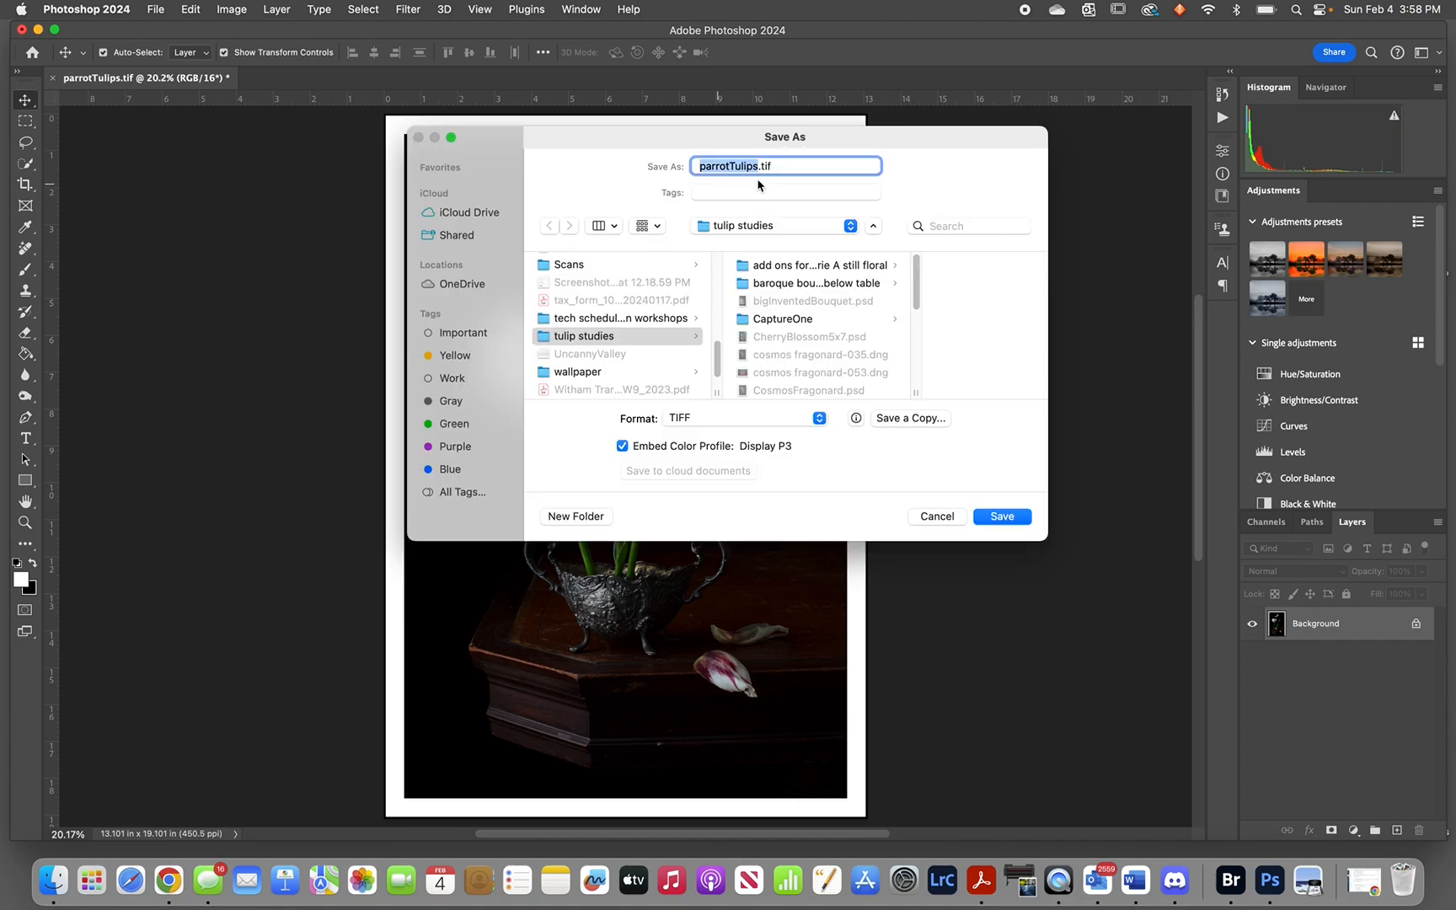
pyautogui.click(756, 166)
pyautogui.write('_print')
pyautogui.click(1004, 517)
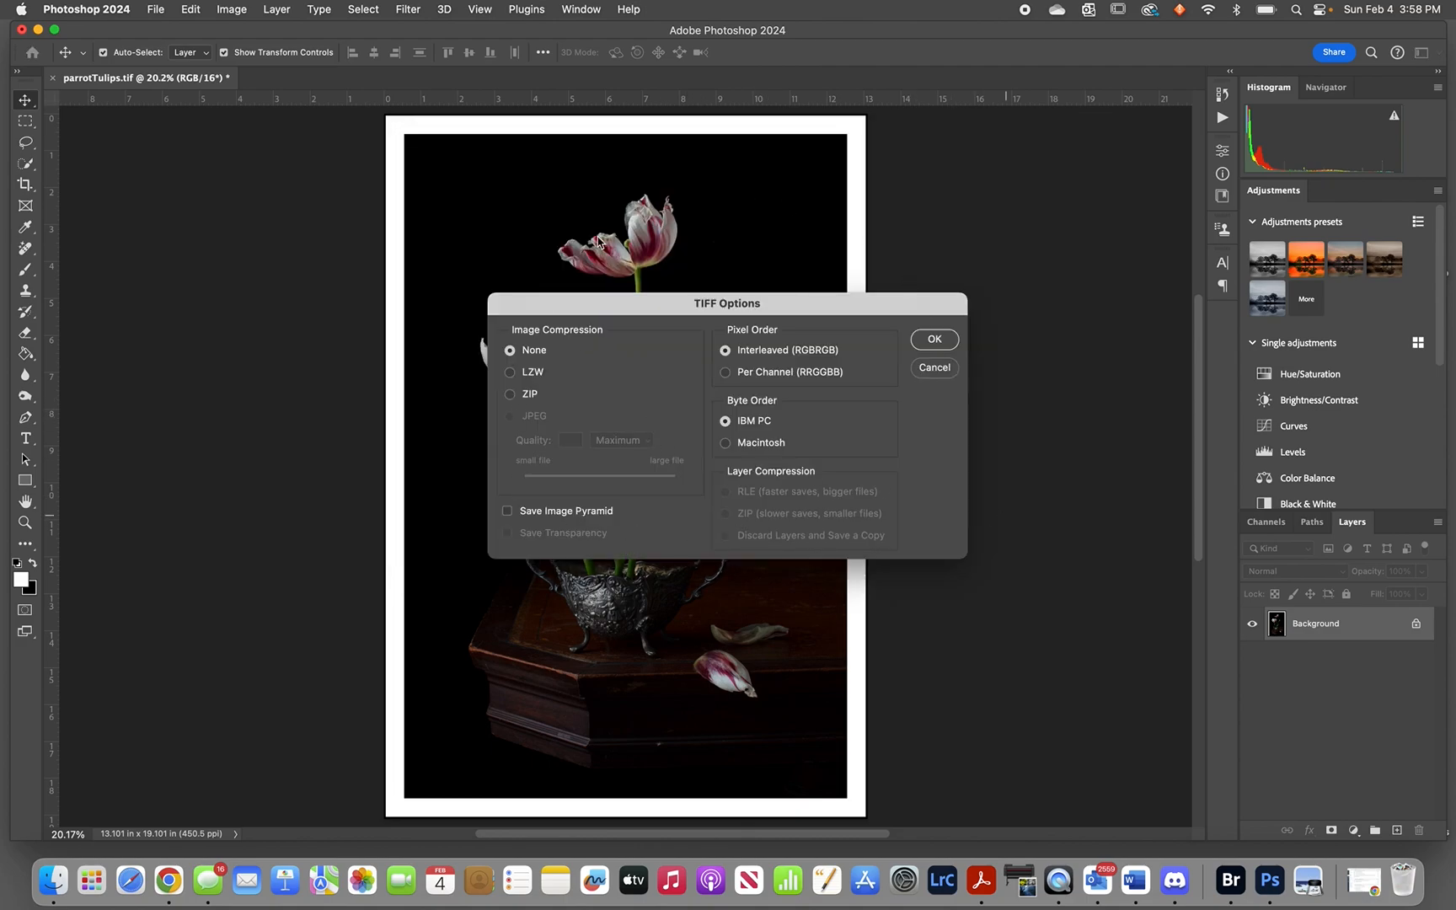
pyautogui.click(935, 340)
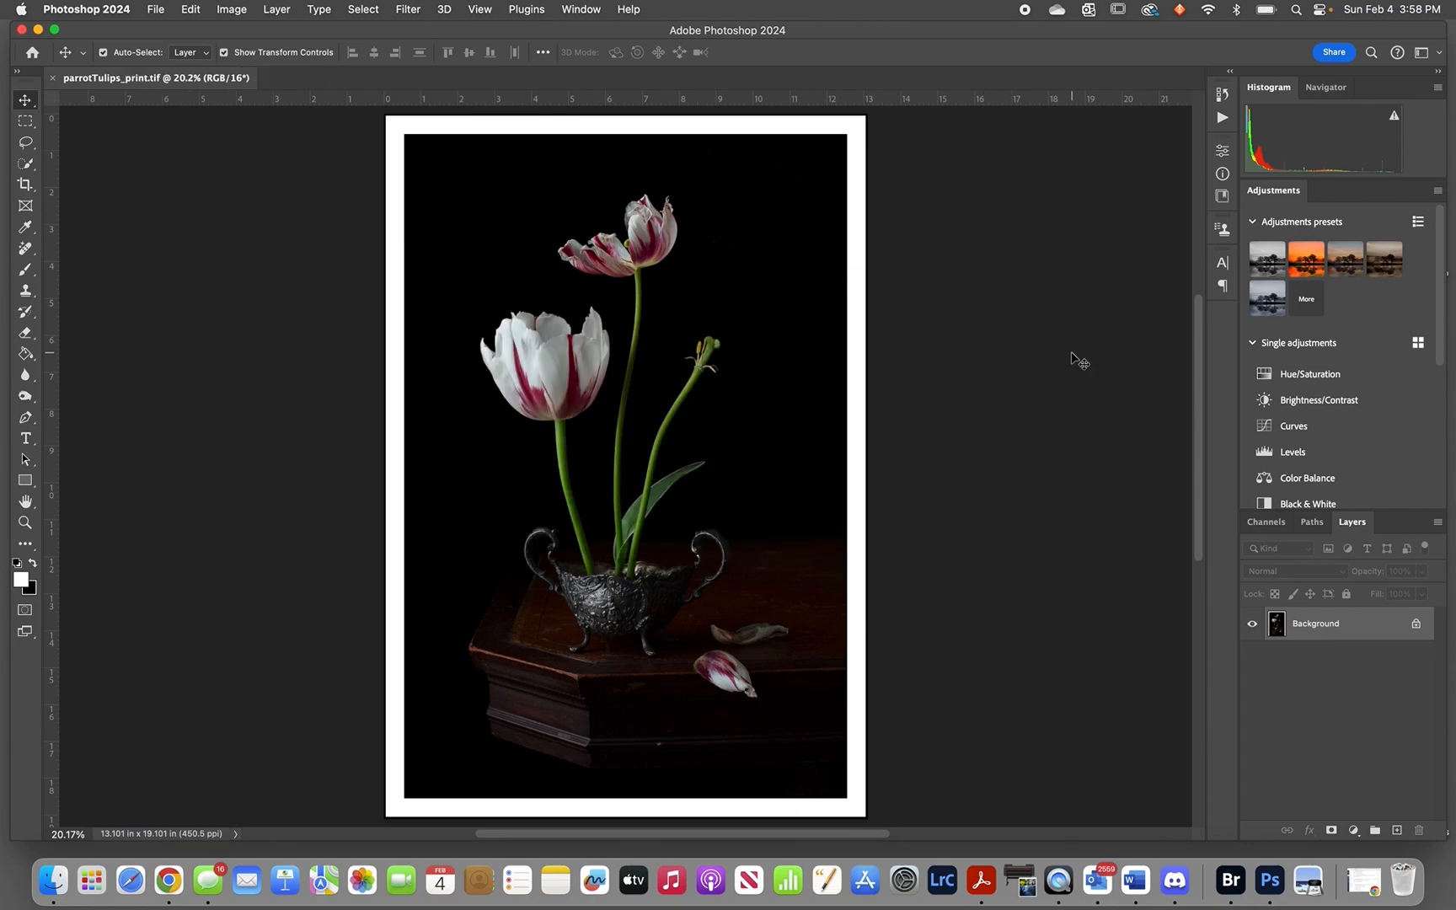